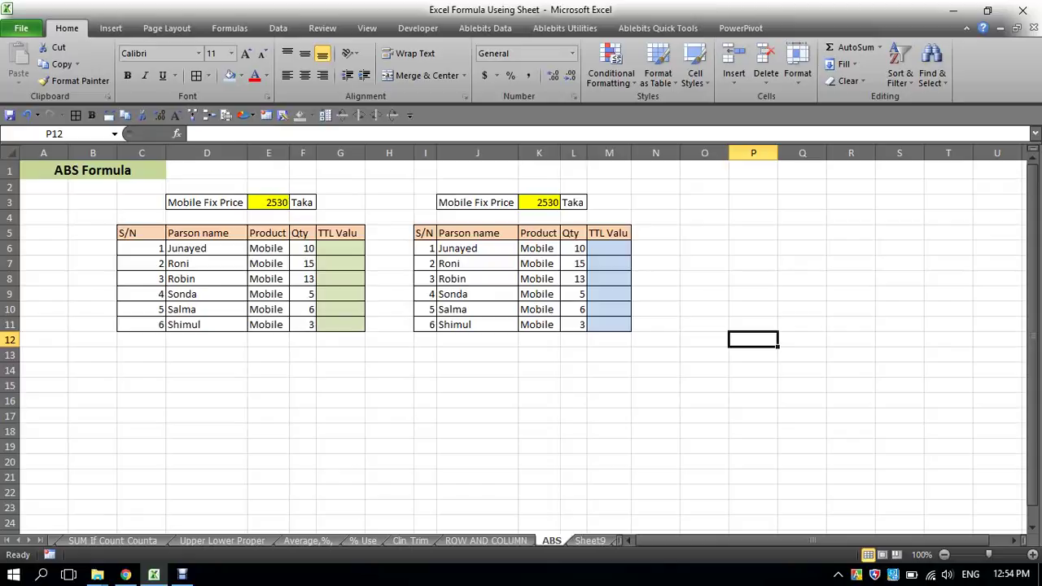
# Step: Point out the Person name, Product and Qty columns and the Mobile Fix Price 2530
pyautogui.click(389, 354)
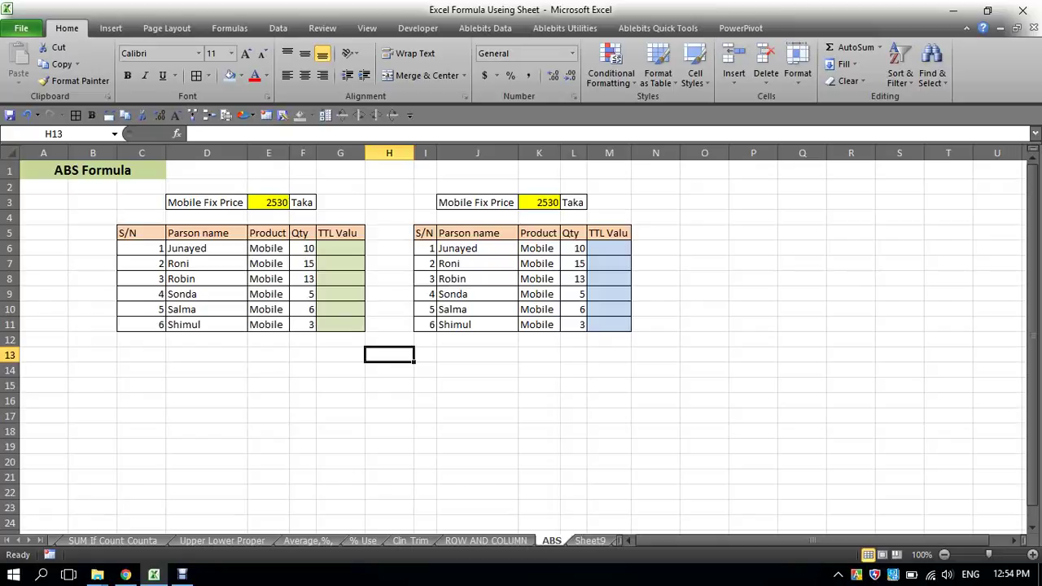
pyautogui.moveTo(206, 249); pyautogui.dragTo(206, 340)
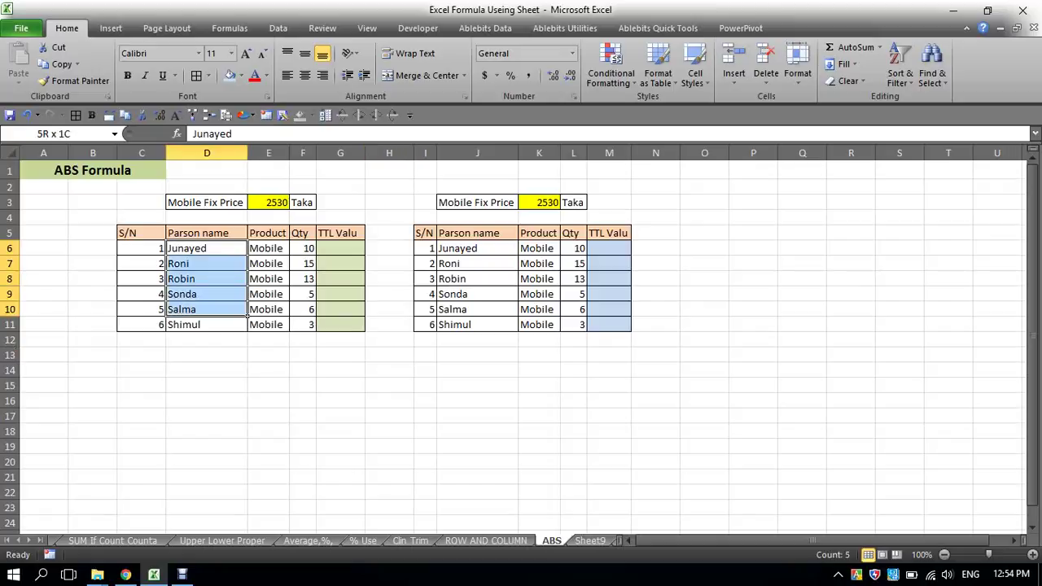
pyautogui.moveTo(268, 249); pyautogui.dragTo(267, 324)
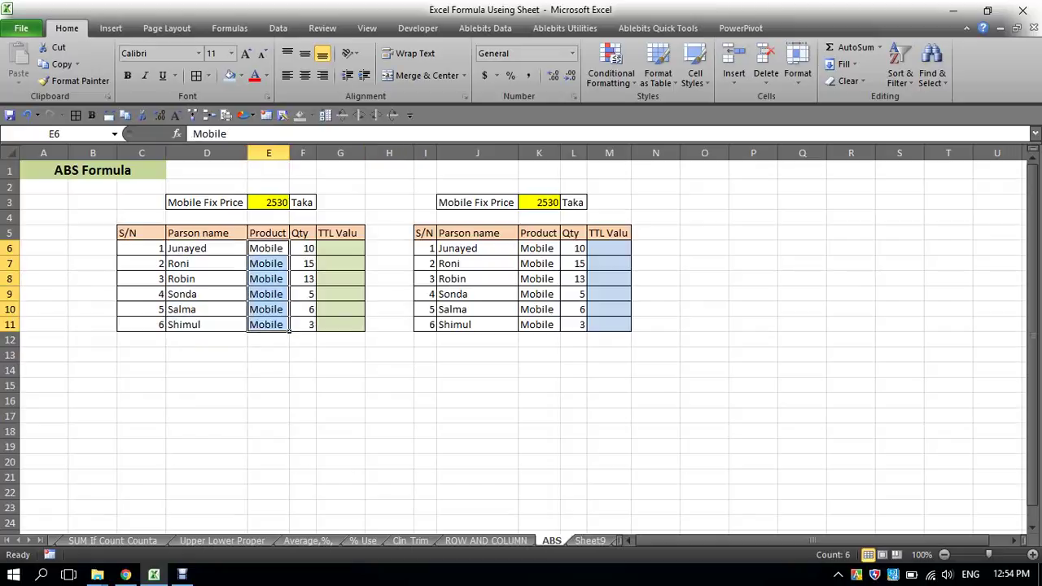
pyautogui.moveTo(303, 248); pyautogui.dragTo(310, 324)
pyautogui.click(287, 205)
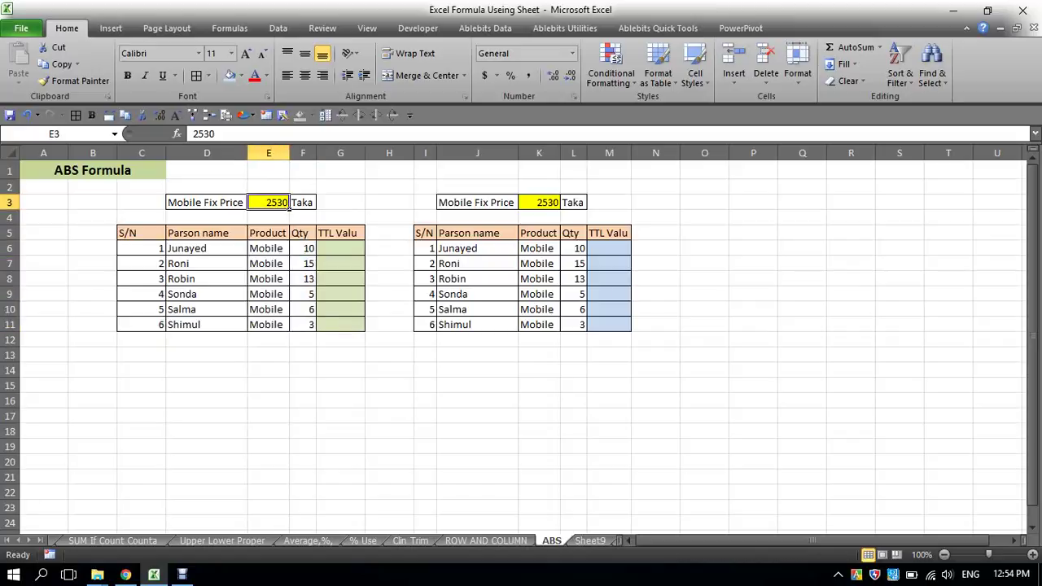
pyautogui.moveTo(303, 249); pyautogui.dragTo(303, 340)
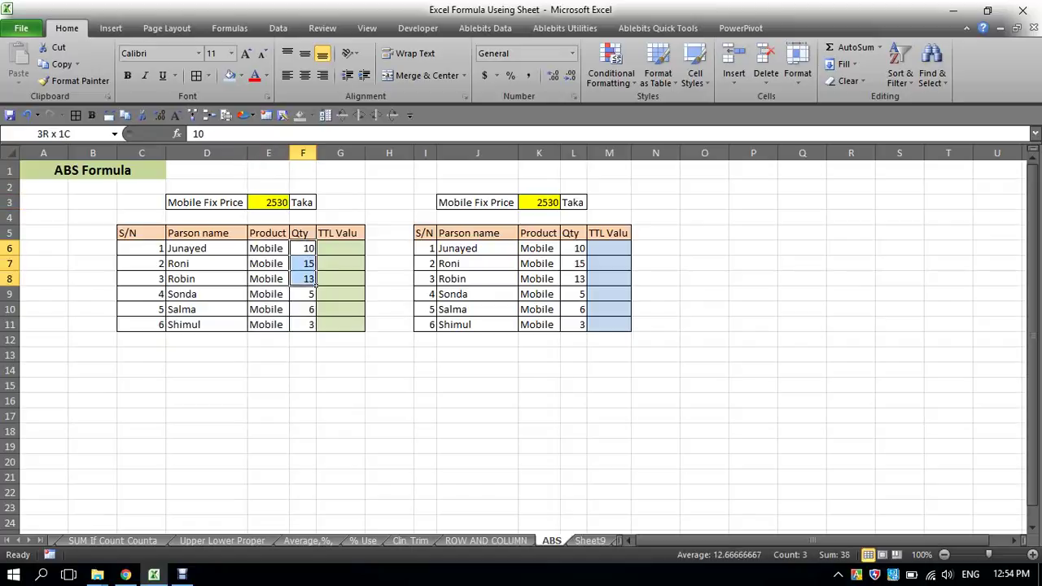
# Step: Enter =F6*E3 in G6 to get the first total, 25300
pyautogui.click(340, 249)
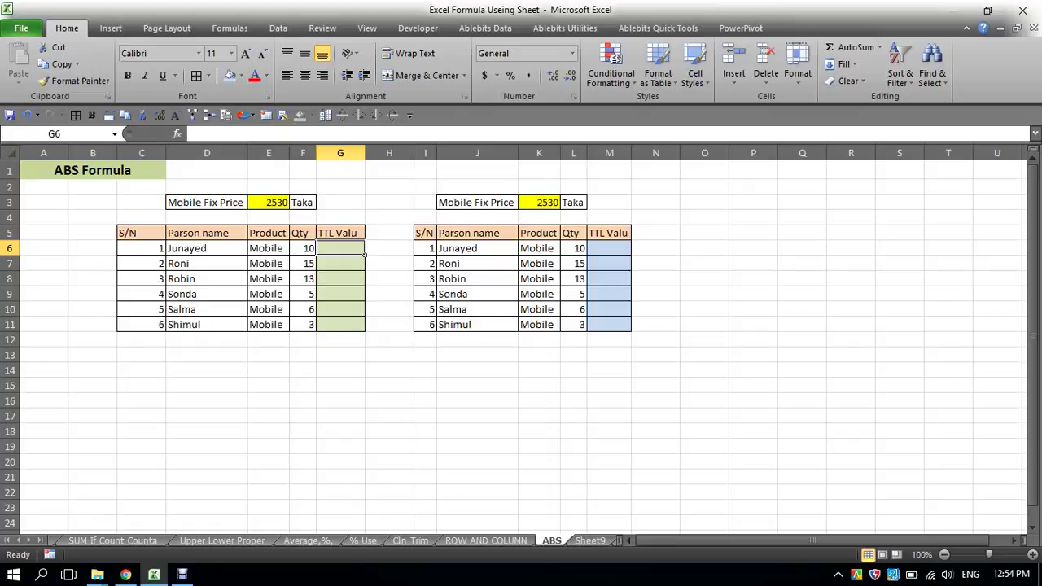
pyautogui.write('=')
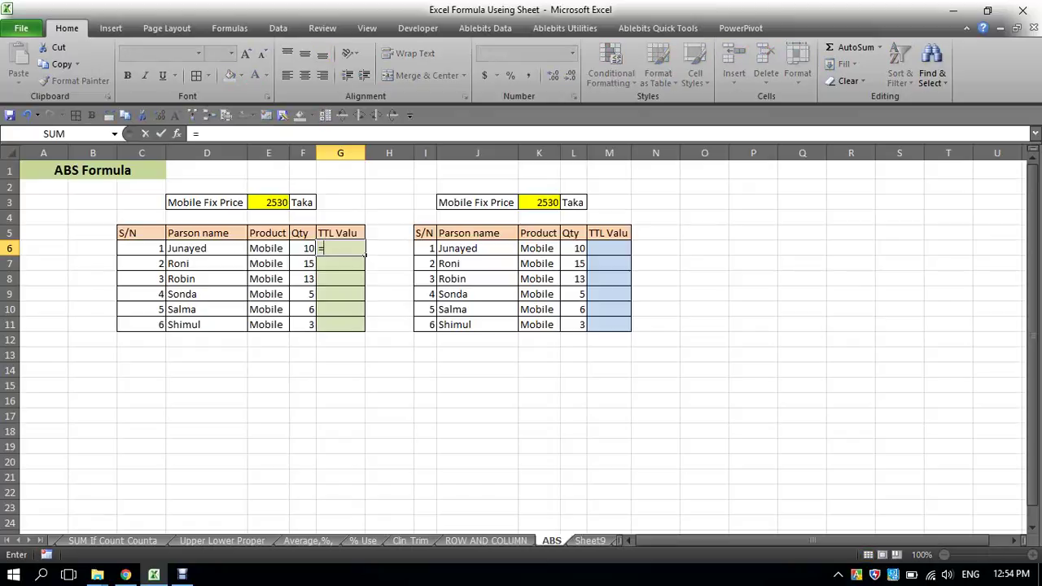
pyautogui.press('Left')
pyautogui.write('*')
pyautogui.click(269, 202)
pyautogui.press('Return')
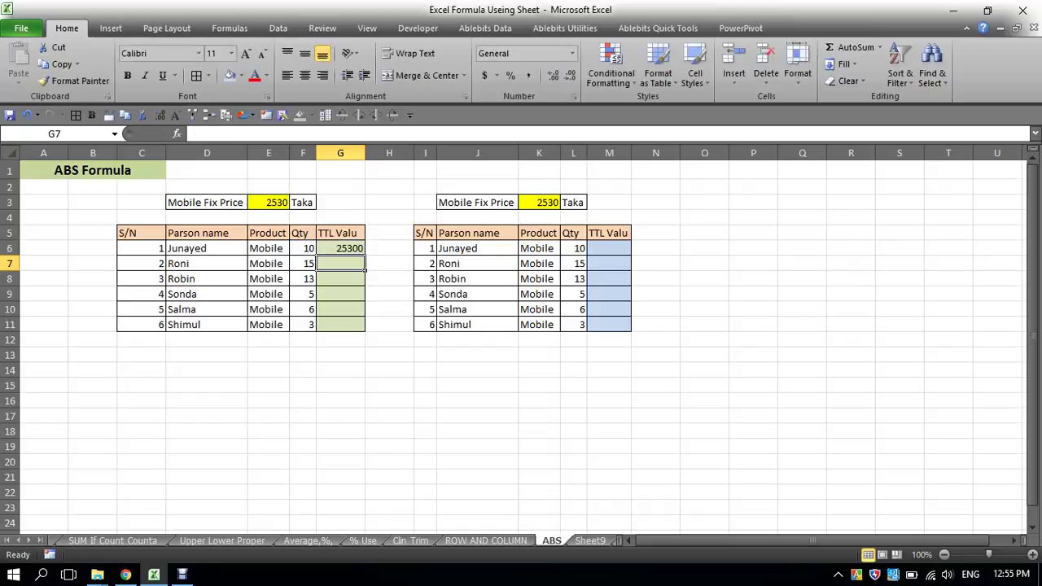
pyautogui.click(341, 248)
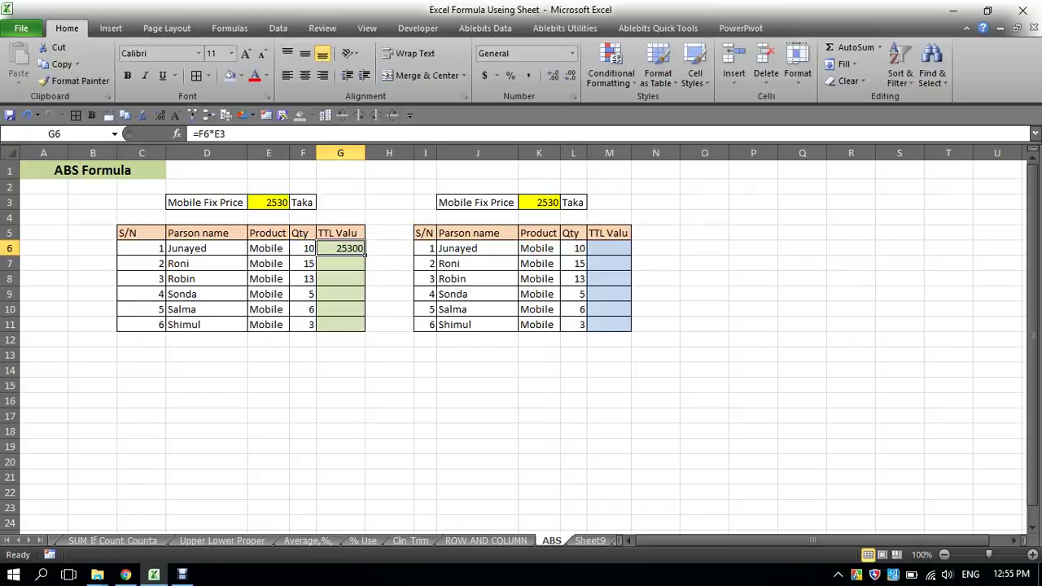
# Step: Enter the formula multiplying F7 by the fixed price E3 in G7
pyautogui.click(340, 263)
pyautogui.write('=')
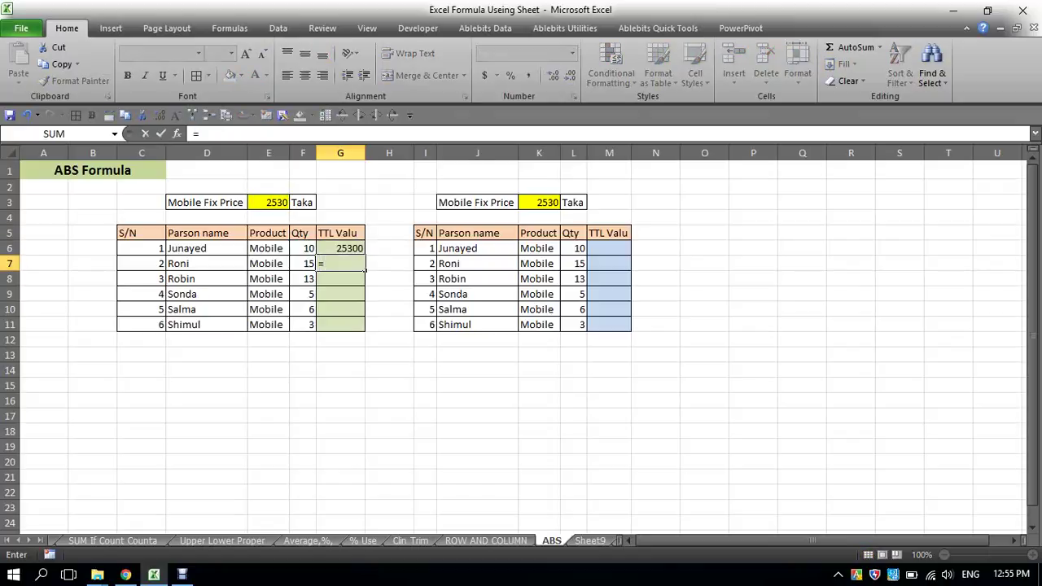
pyautogui.click(308, 263)
pyautogui.write('*')
pyautogui.click(269, 202)
pyautogui.press('F4')
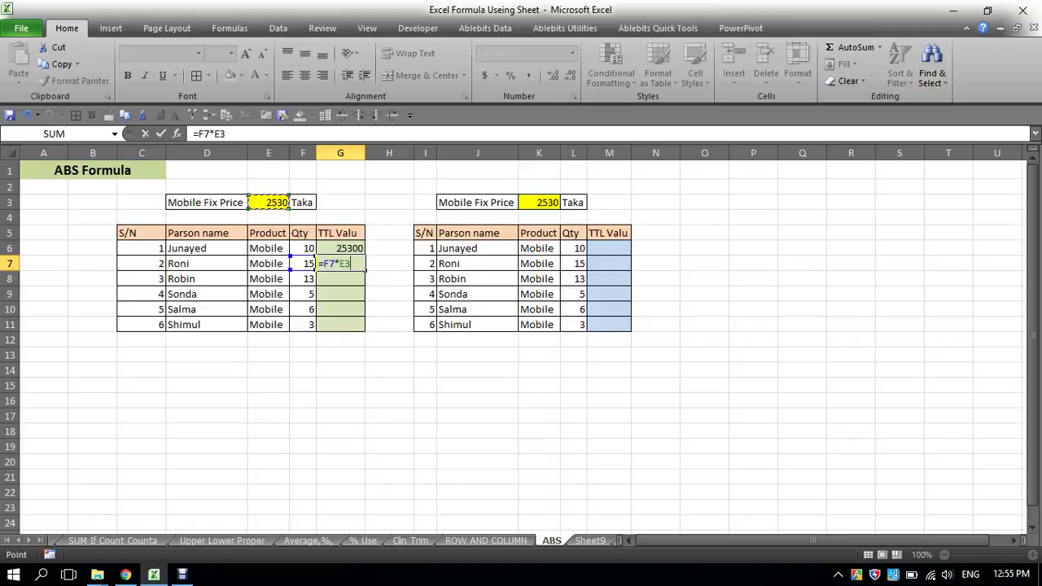
pyautogui.press('Return')
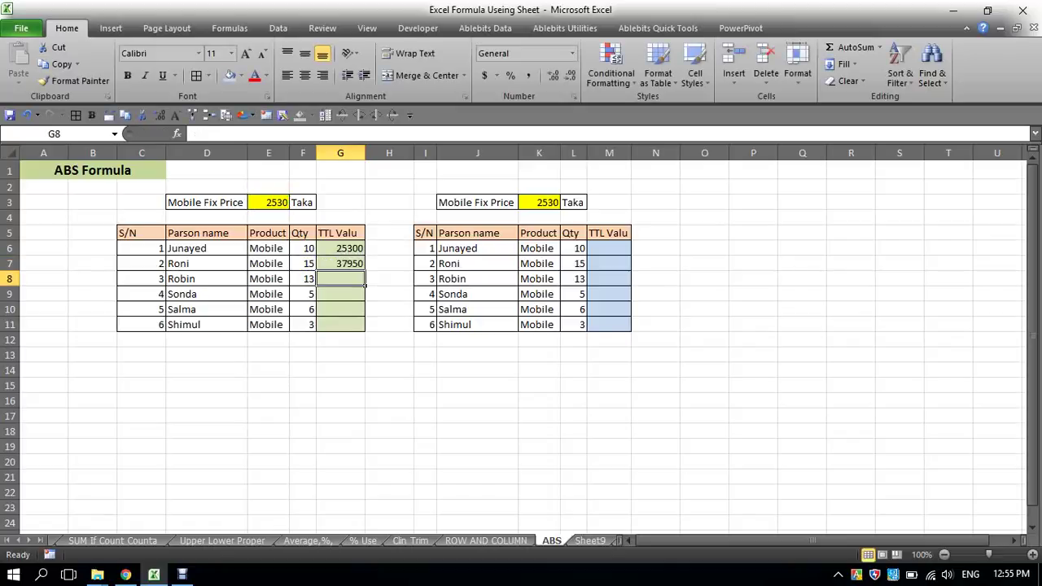
# Step: Compare the formulas in G6 and G7
pyautogui.click(340, 248)
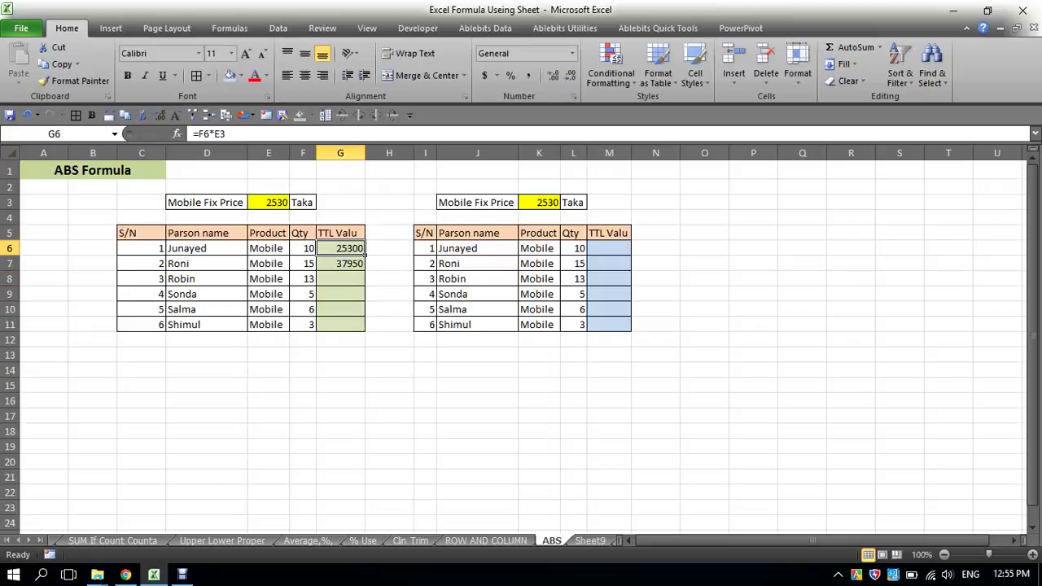
pyautogui.click(340, 263)
pyautogui.click(341, 249)
pyautogui.click(340, 263)
# Step: Fill G6's formula down to G11, producing 0 and #VALUE! errors below
pyautogui.click(340, 248)
pyautogui.moveTo(364, 255); pyautogui.dragTo(365, 332)
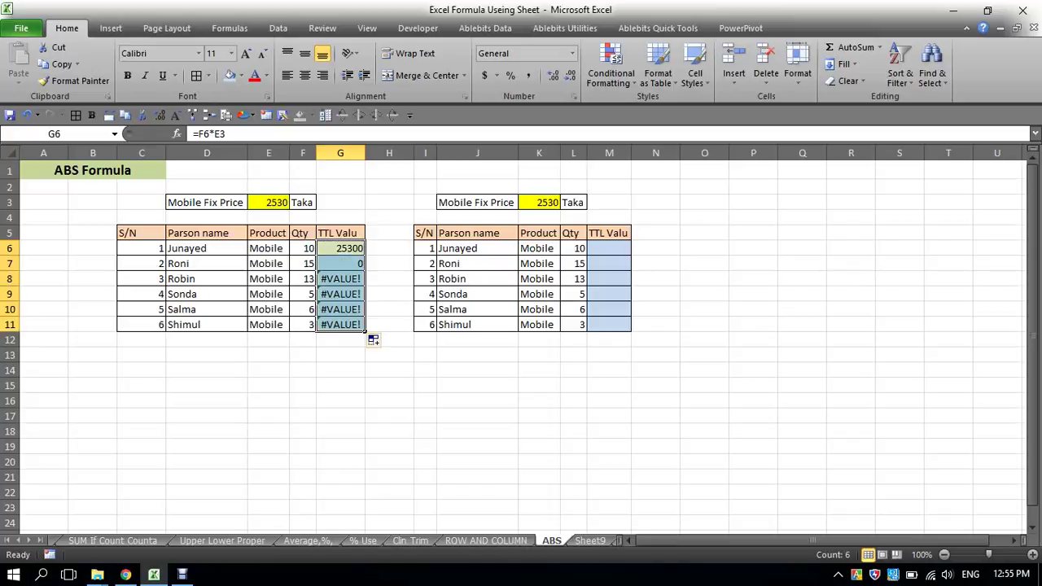
pyautogui.click(389, 279)
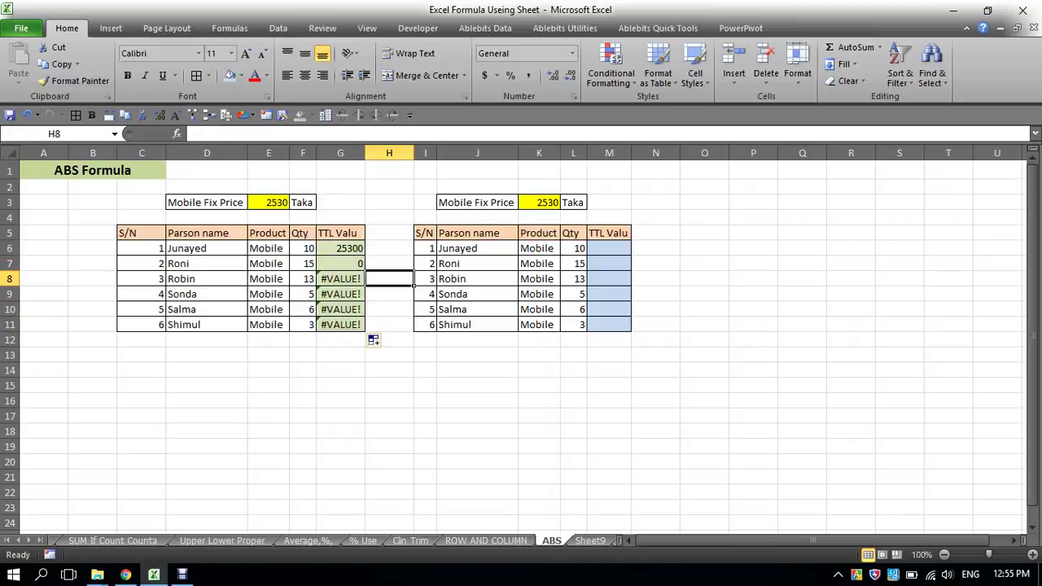
pyautogui.moveTo(341, 263); pyautogui.dragTo(340, 324)
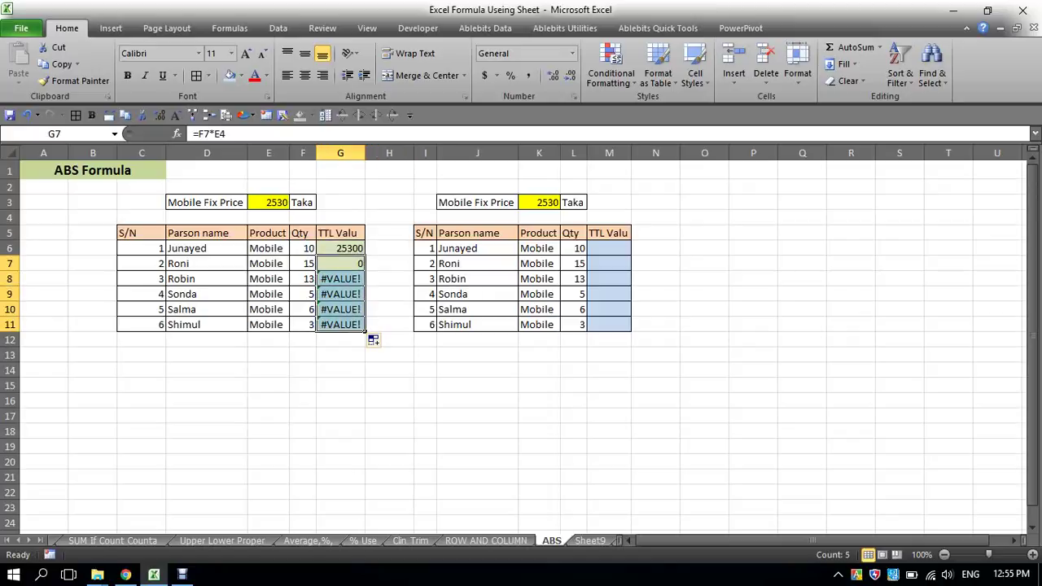
pyautogui.click(315, 252)
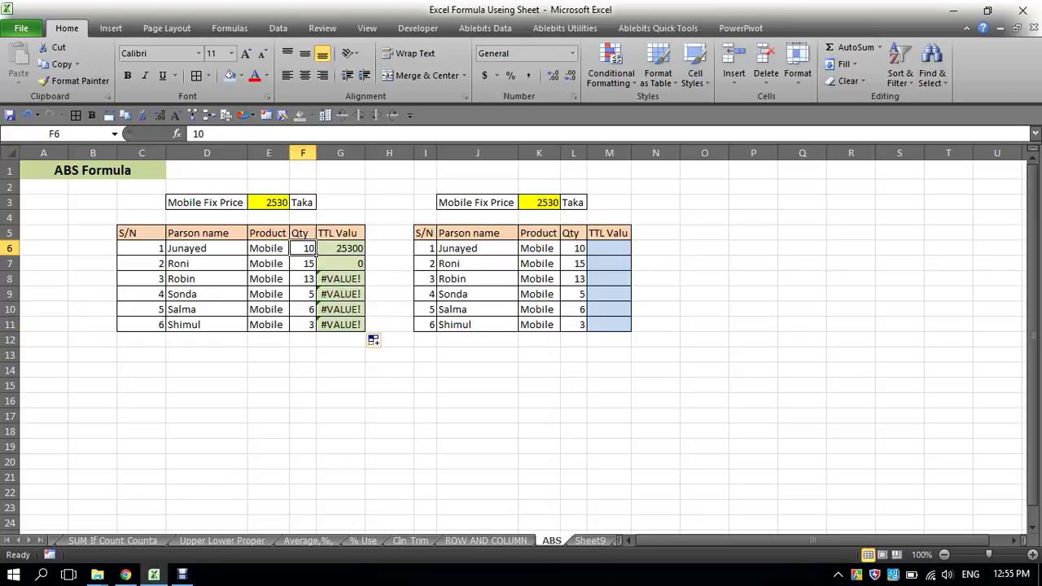
pyautogui.click(289, 206)
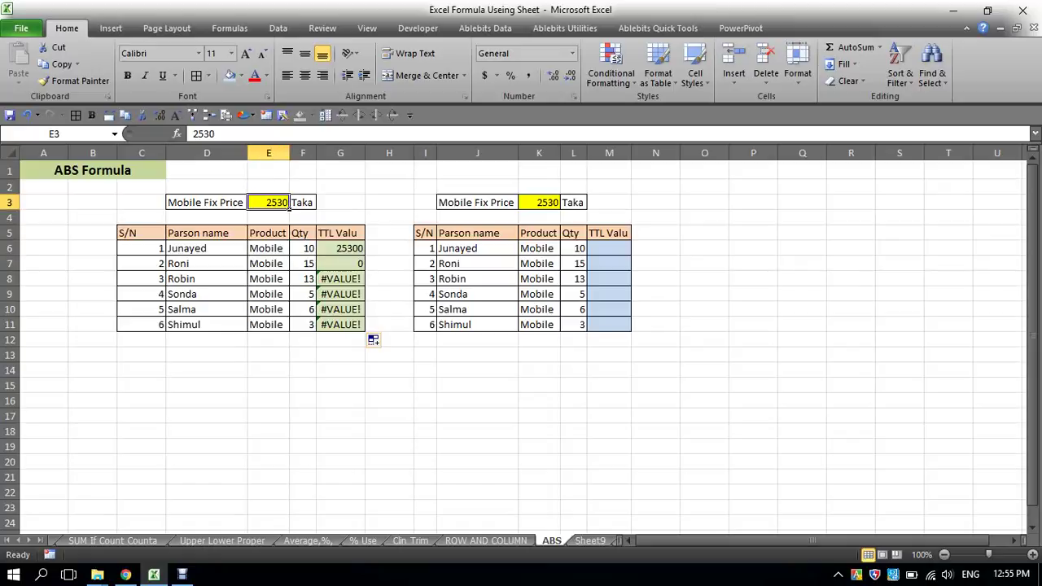
pyautogui.click(314, 267)
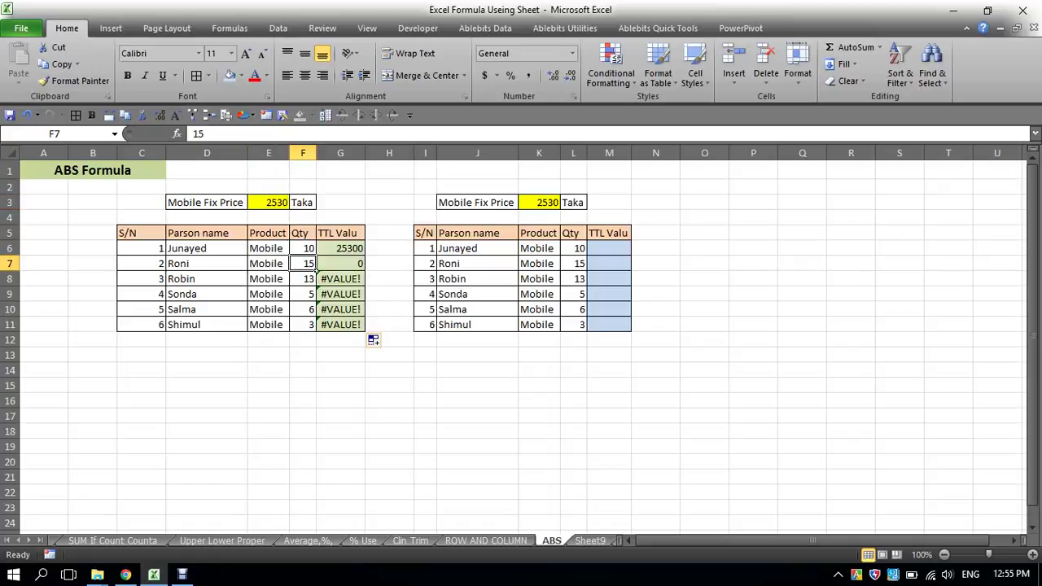
pyautogui.click(246, 269)
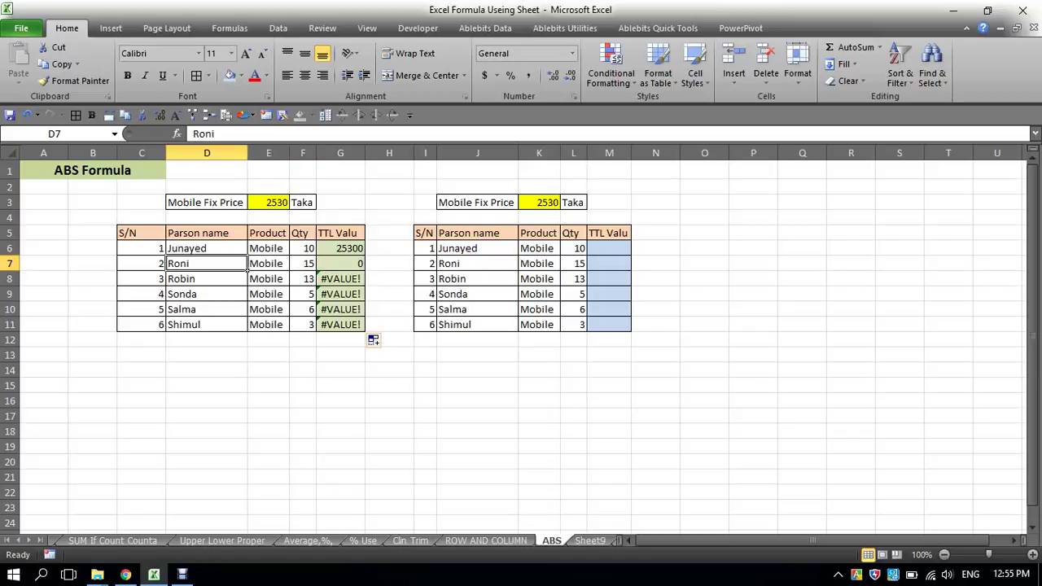
pyautogui.click(309, 268)
pyautogui.click(289, 206)
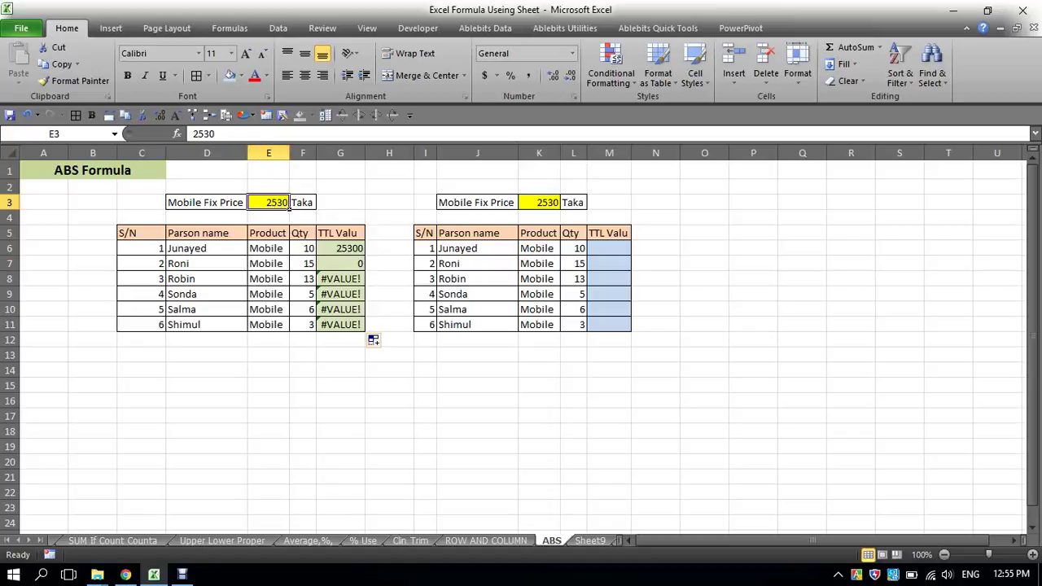
pyautogui.click(289, 219)
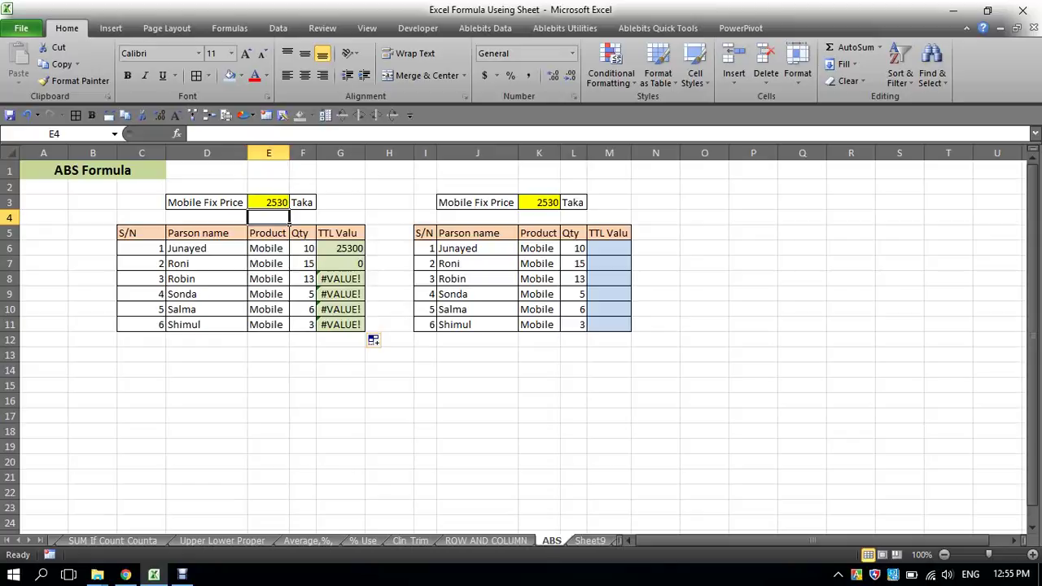
pyautogui.click(341, 263)
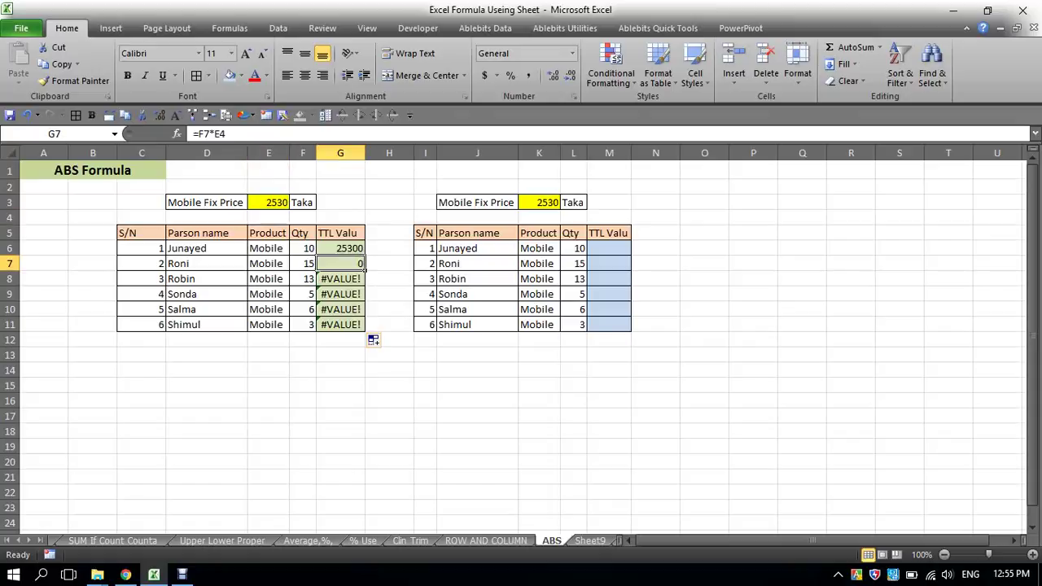
pyautogui.click(340, 294)
pyautogui.click(340, 263)
pyautogui.click(340, 248)
pyautogui.click(340, 278)
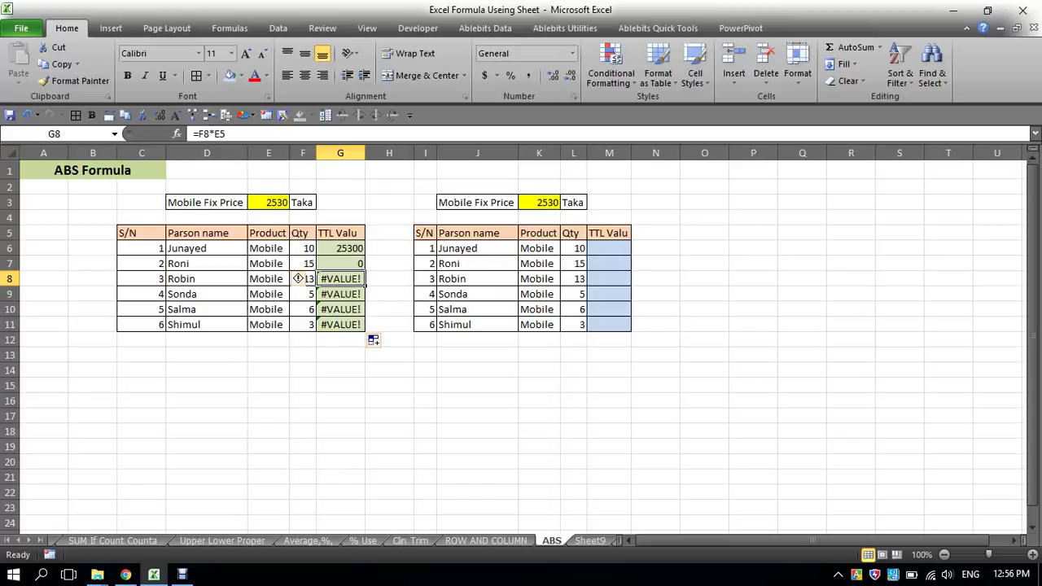
pyautogui.moveTo(574, 249); pyautogui.dragTo(574, 325)
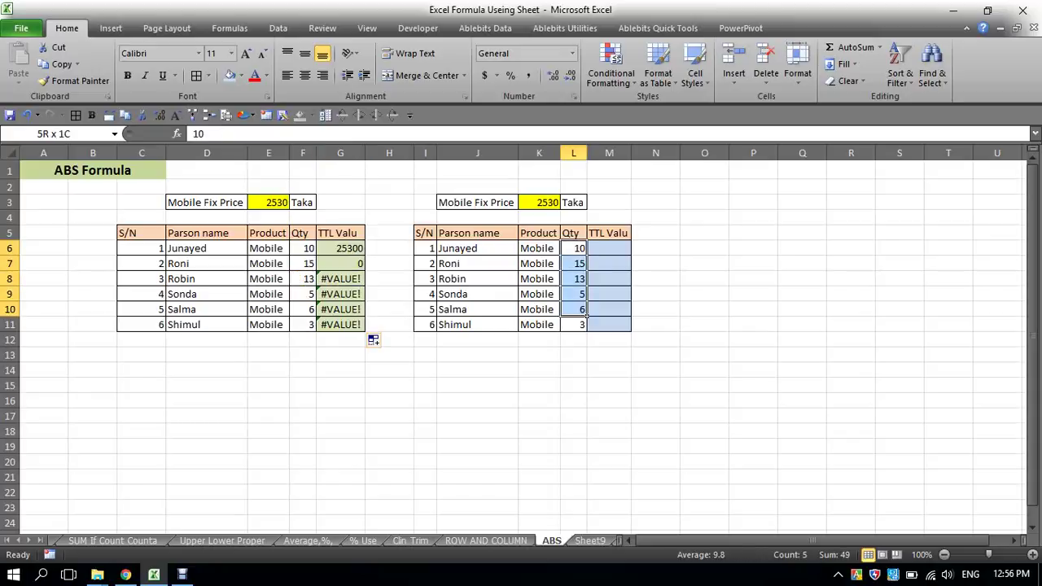
pyautogui.click(704, 278)
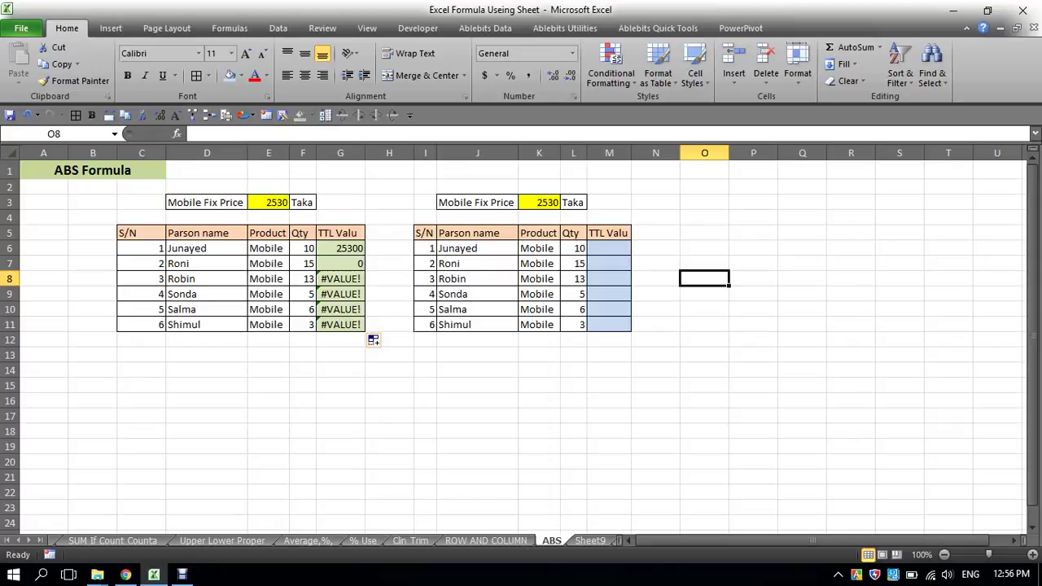
# Step: Enter =L6*K3 in M6, multiplying the quantity by the fixed price
pyautogui.click(609, 248)
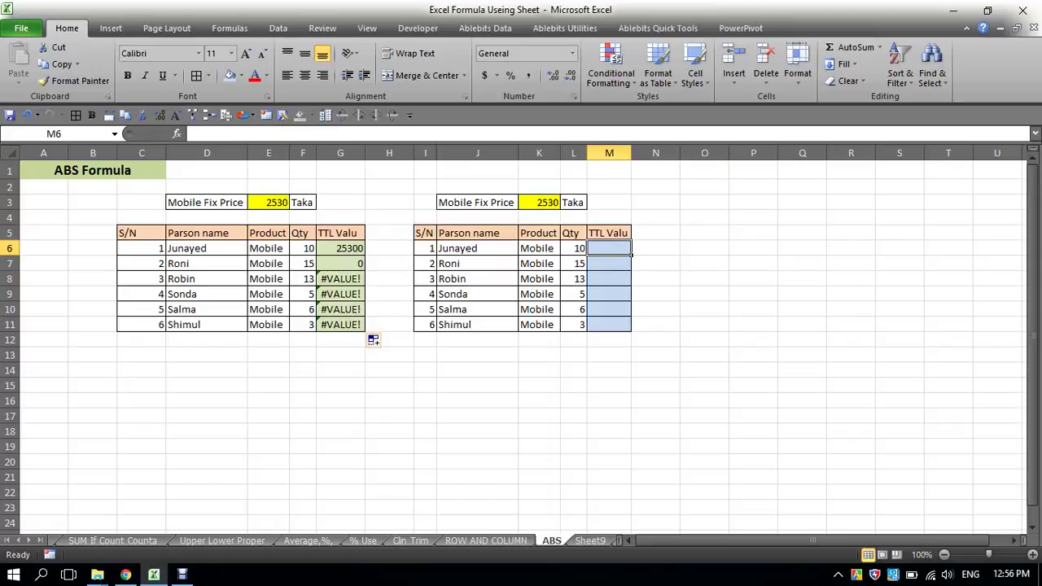
pyautogui.click(656, 294)
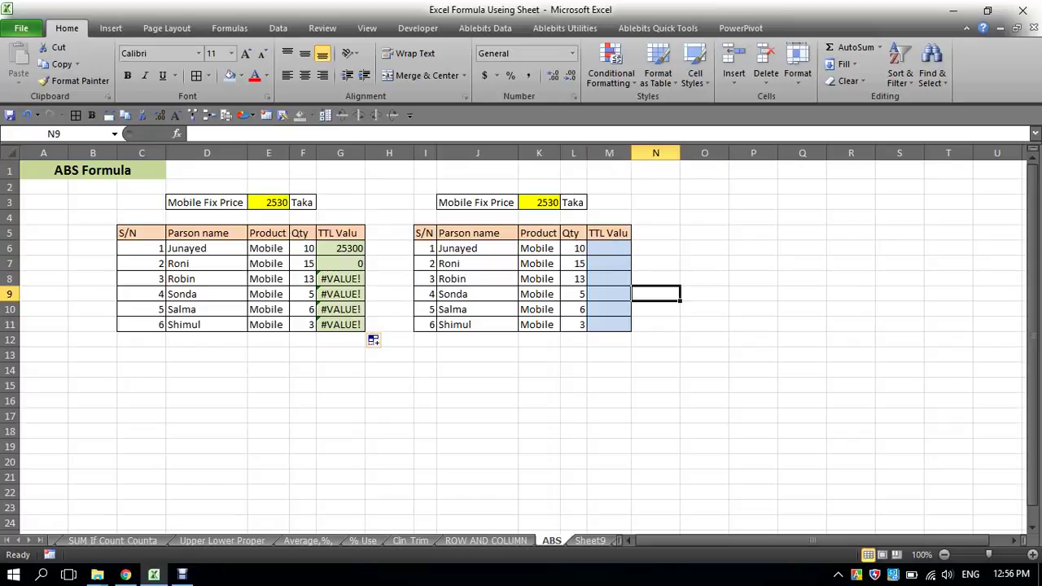
pyautogui.click(609, 249)
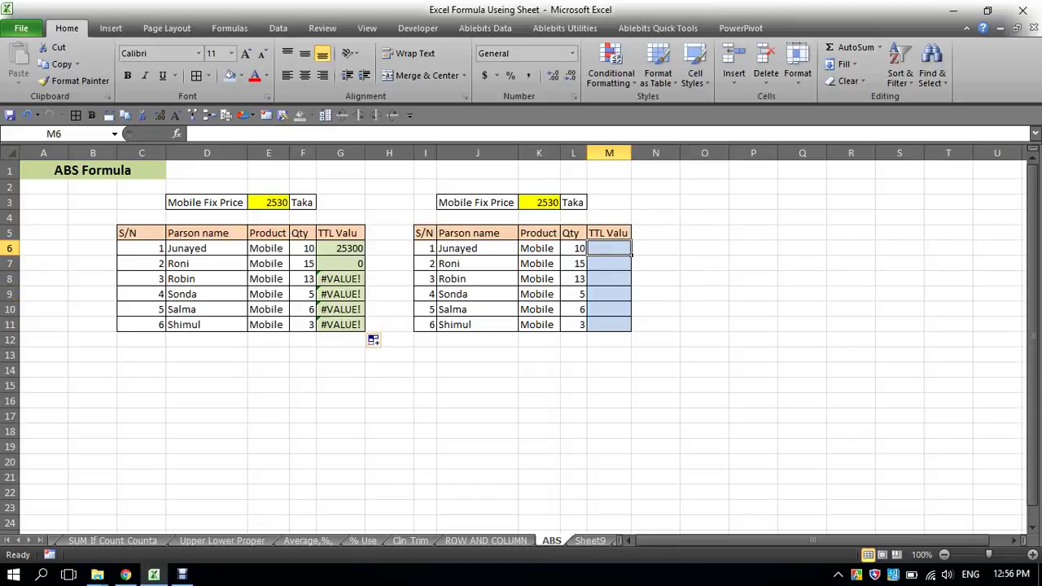
pyautogui.write('=')
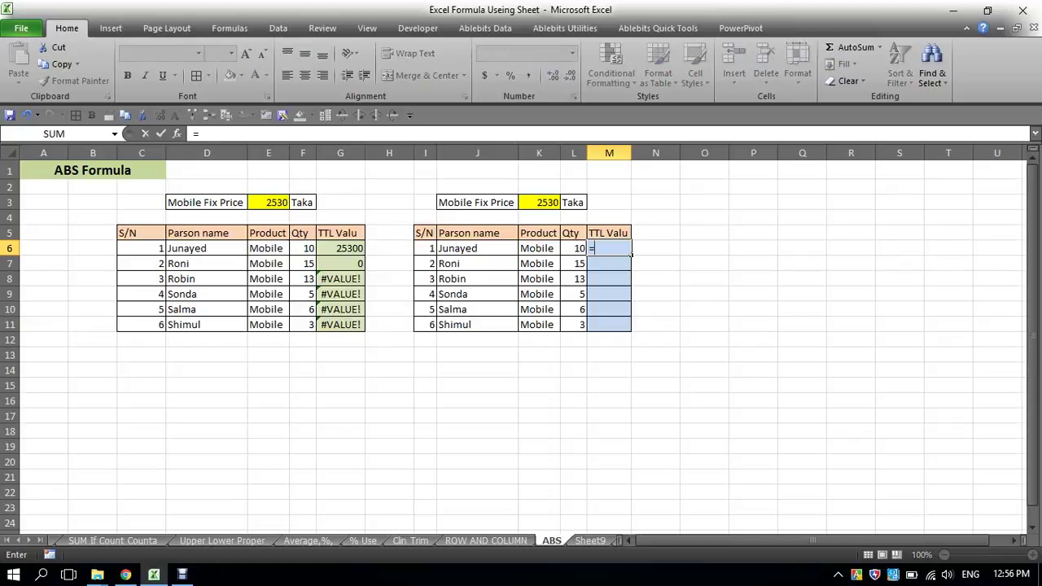
pyautogui.click(578, 248)
pyautogui.write('*')
pyautogui.click(539, 202)
# Step: Edit the formula in the formula bar to =L6*K$3, locking the price row, giving 25300
pyautogui.moveTo(226, 133); pyautogui.dragTo(195, 134)
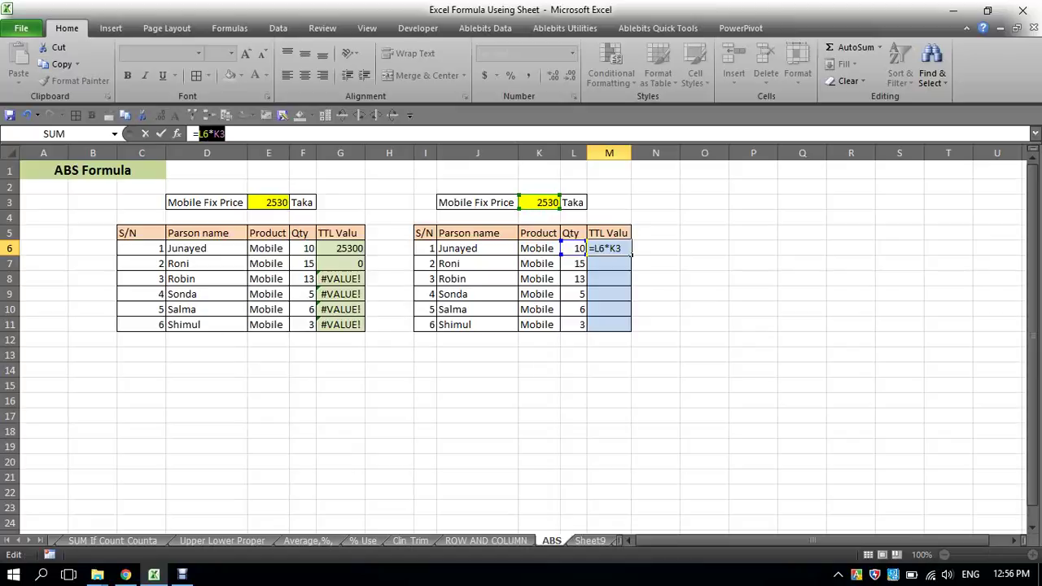
pyautogui.press('Right')
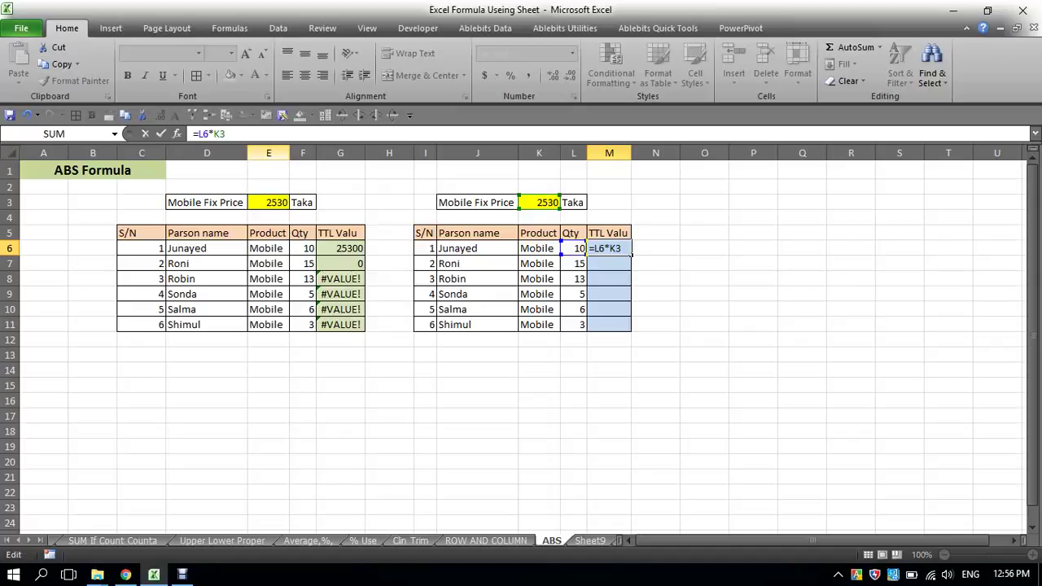
pyautogui.click(220, 133)
pyautogui.write('$')
pyautogui.press('Return')
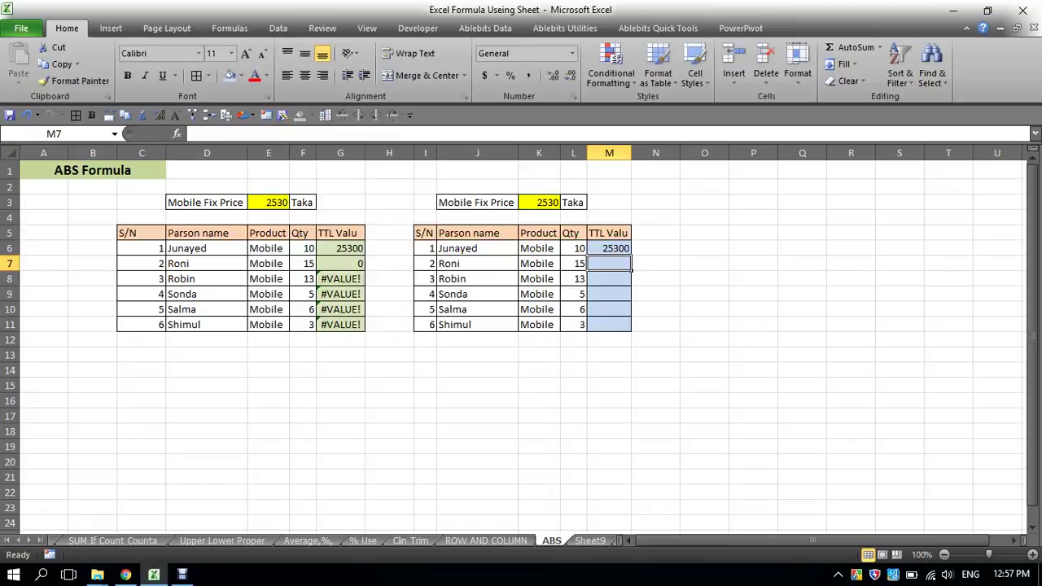
# Step: Copy M6's =L6*K$3 formula down through M11, giving 37950, 32890, 12650, 15180, 7590
pyautogui.click(558, 203)
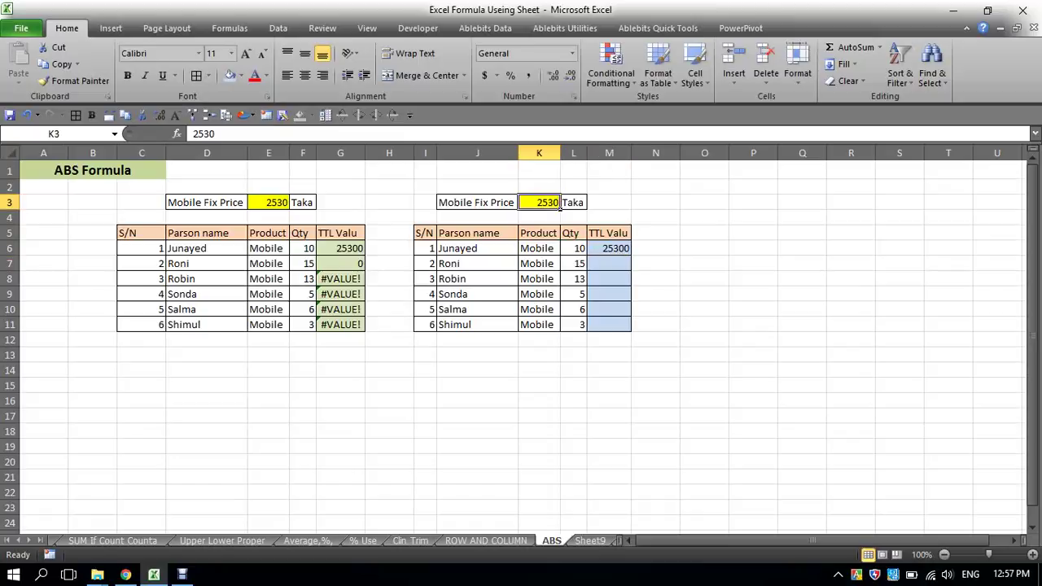
pyautogui.click(584, 252)
pyautogui.click(626, 253)
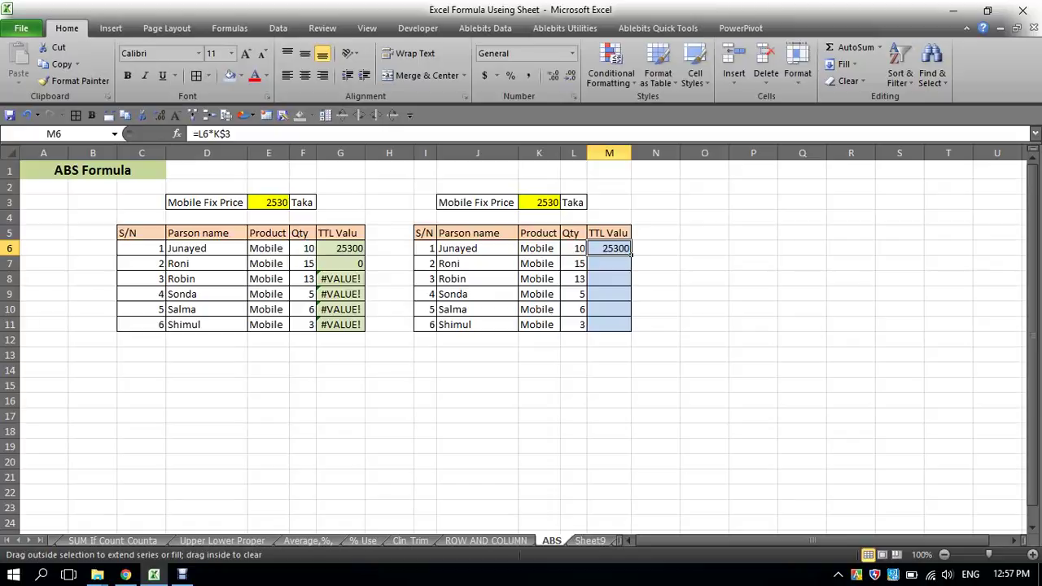
pyautogui.moveTo(632, 255); pyautogui.dragTo(632, 330)
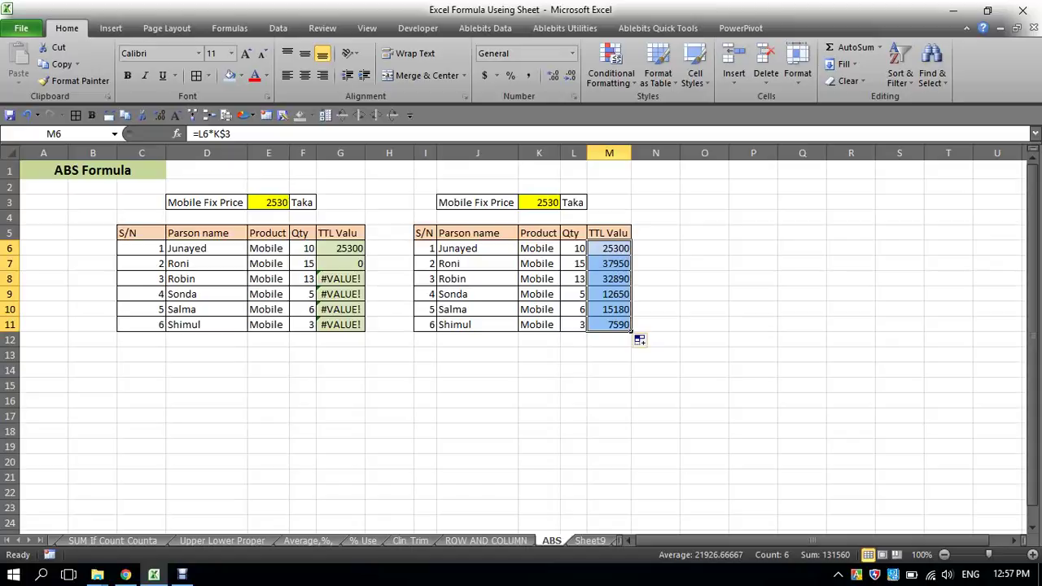
pyautogui.click(341, 248)
pyautogui.click(341, 278)
pyautogui.click(340, 310)
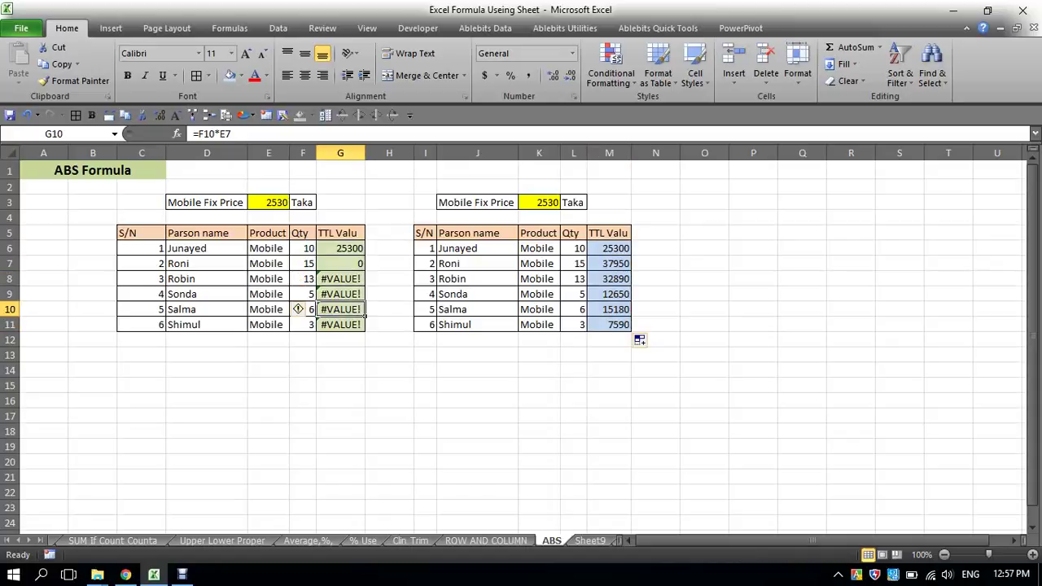
pyautogui.click(340, 264)
pyautogui.click(341, 294)
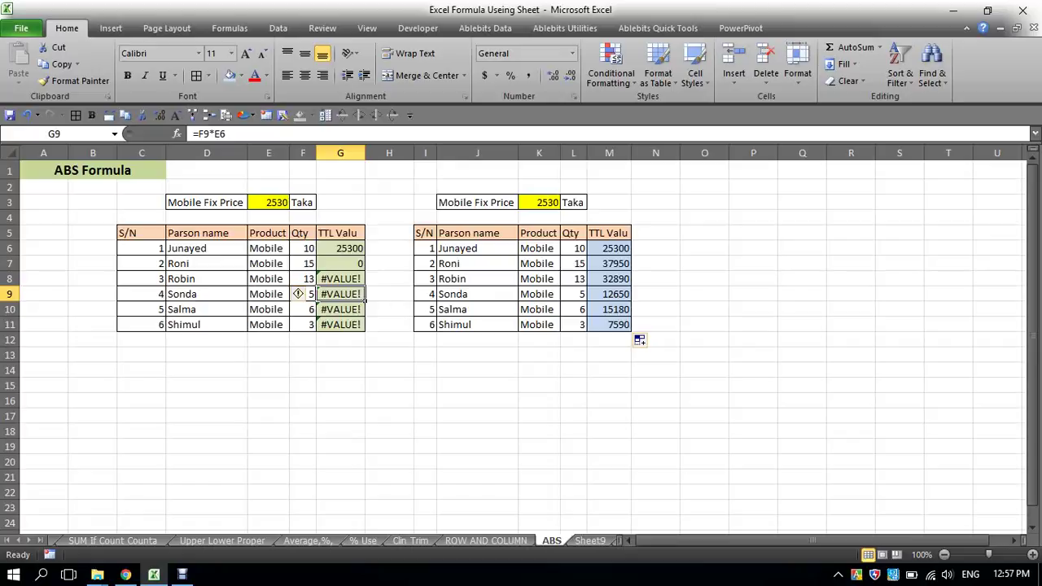
pyautogui.click(609, 153)
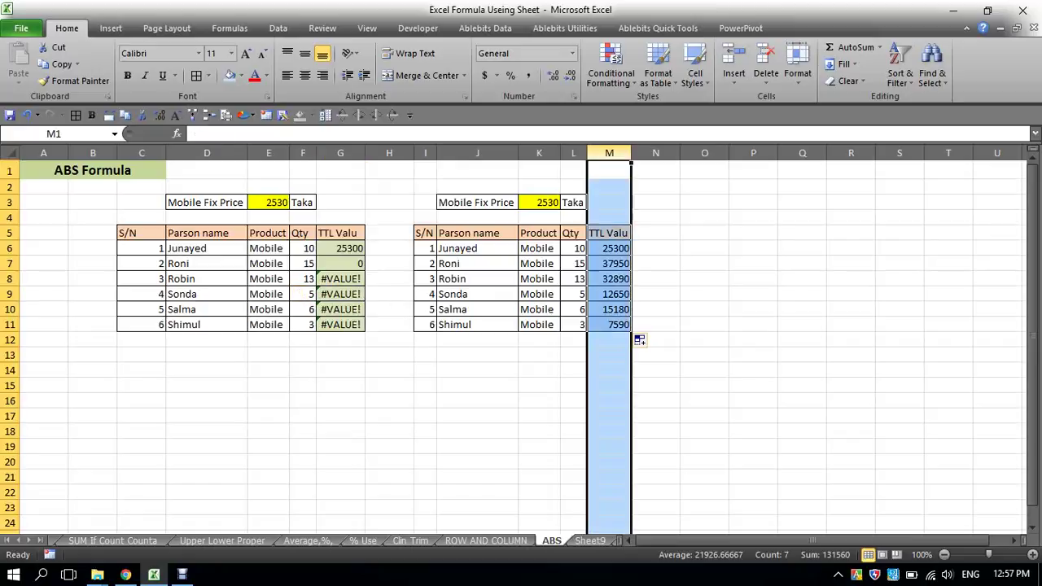
pyautogui.click(656, 233)
pyautogui.click(609, 248)
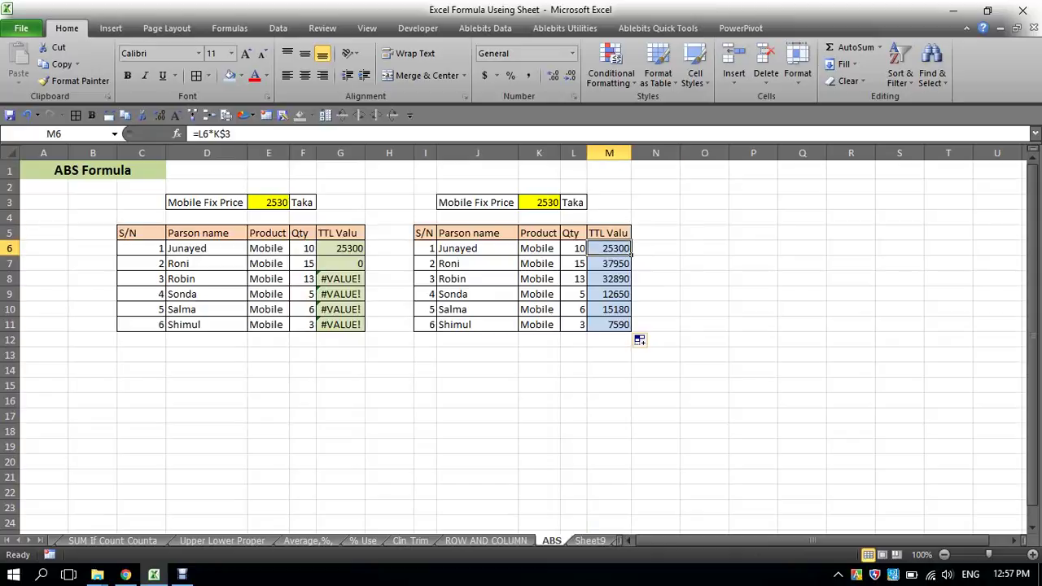
pyautogui.click(655, 263)
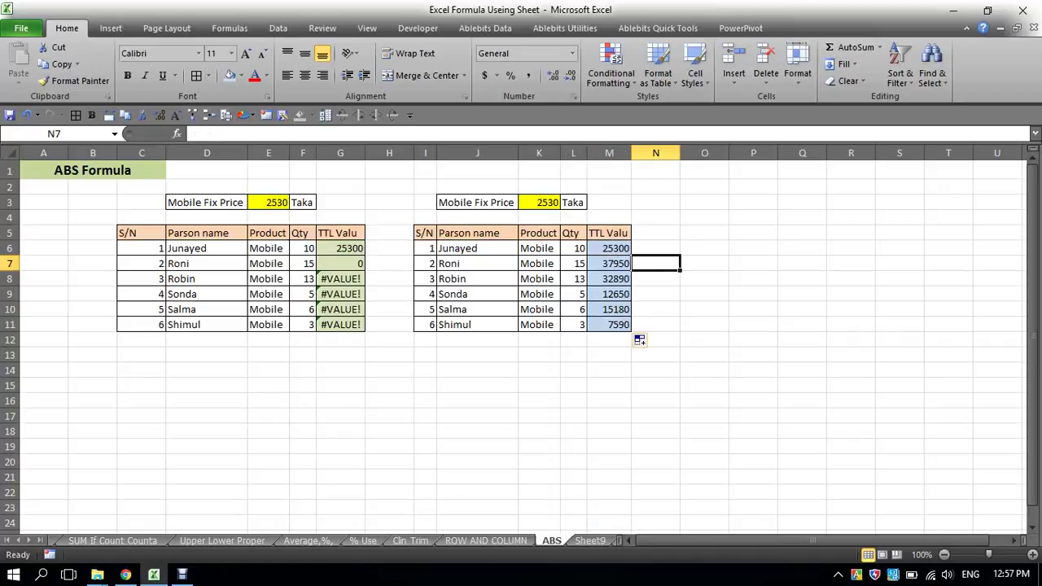